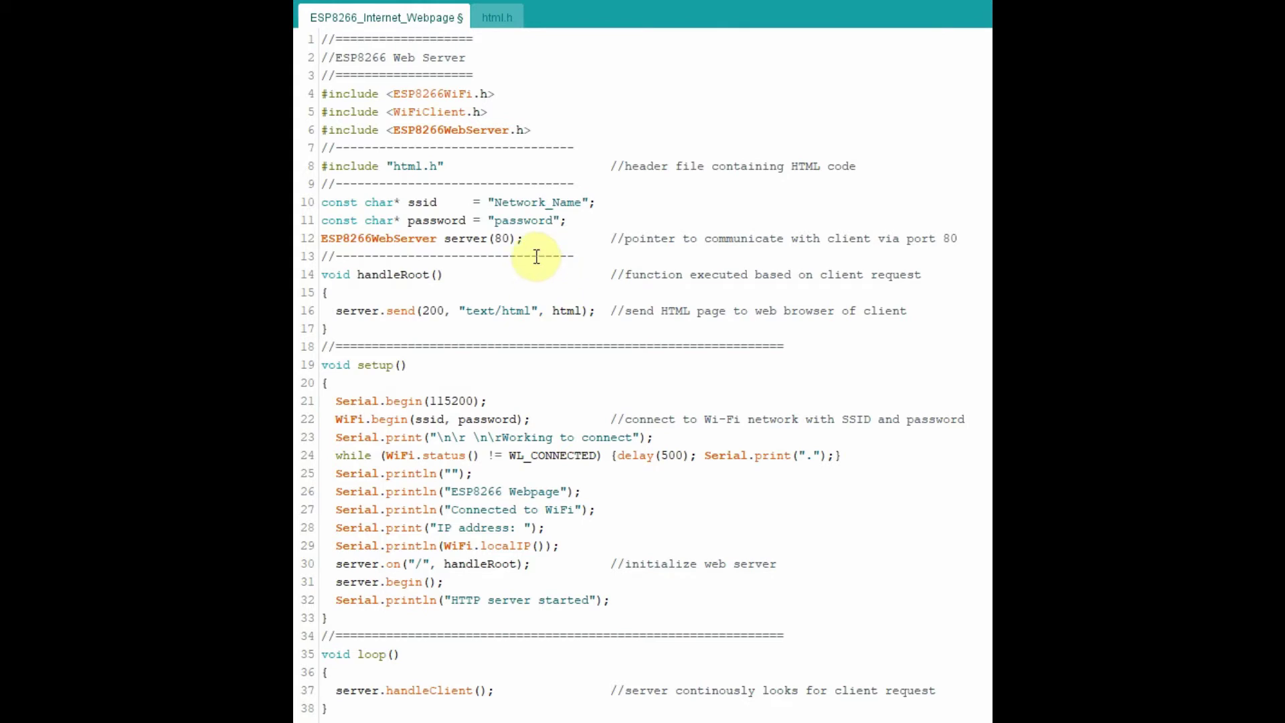
{"action": "left_click", "coordinate": [319, 93]}
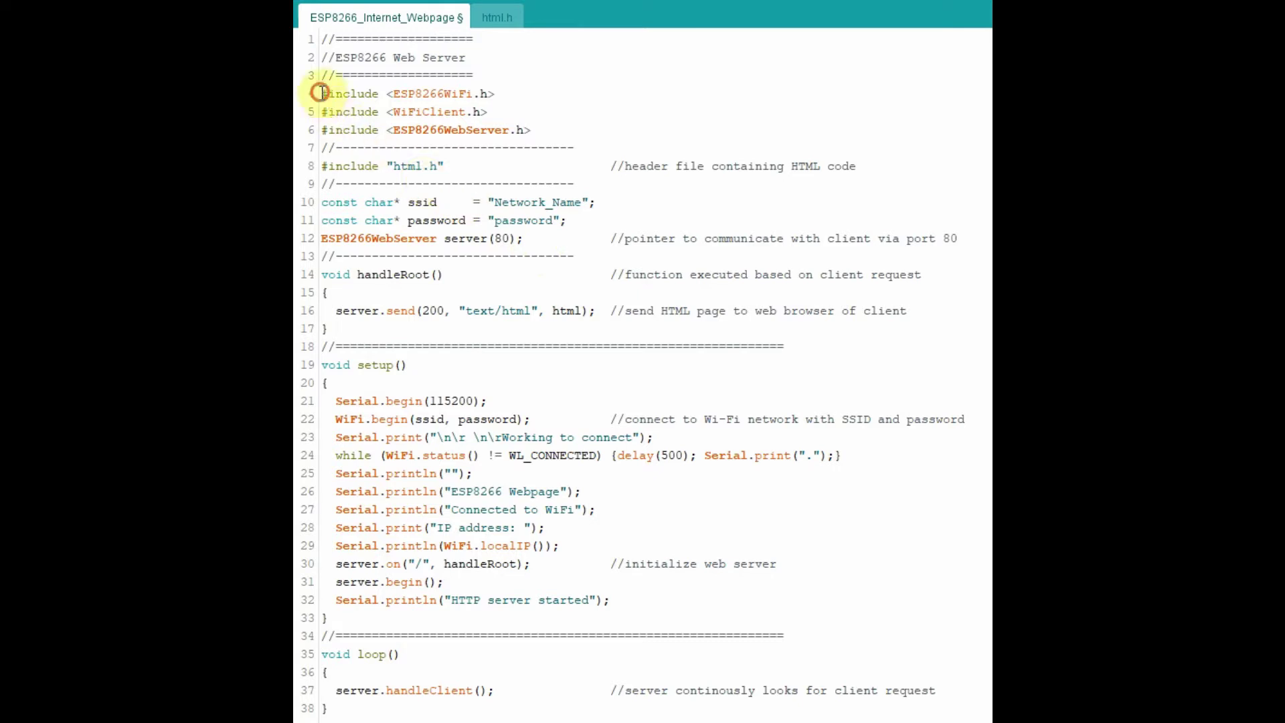
{"action": "left_click_drag", "start_coordinate": [320, 92], "coordinate": [541, 132]}
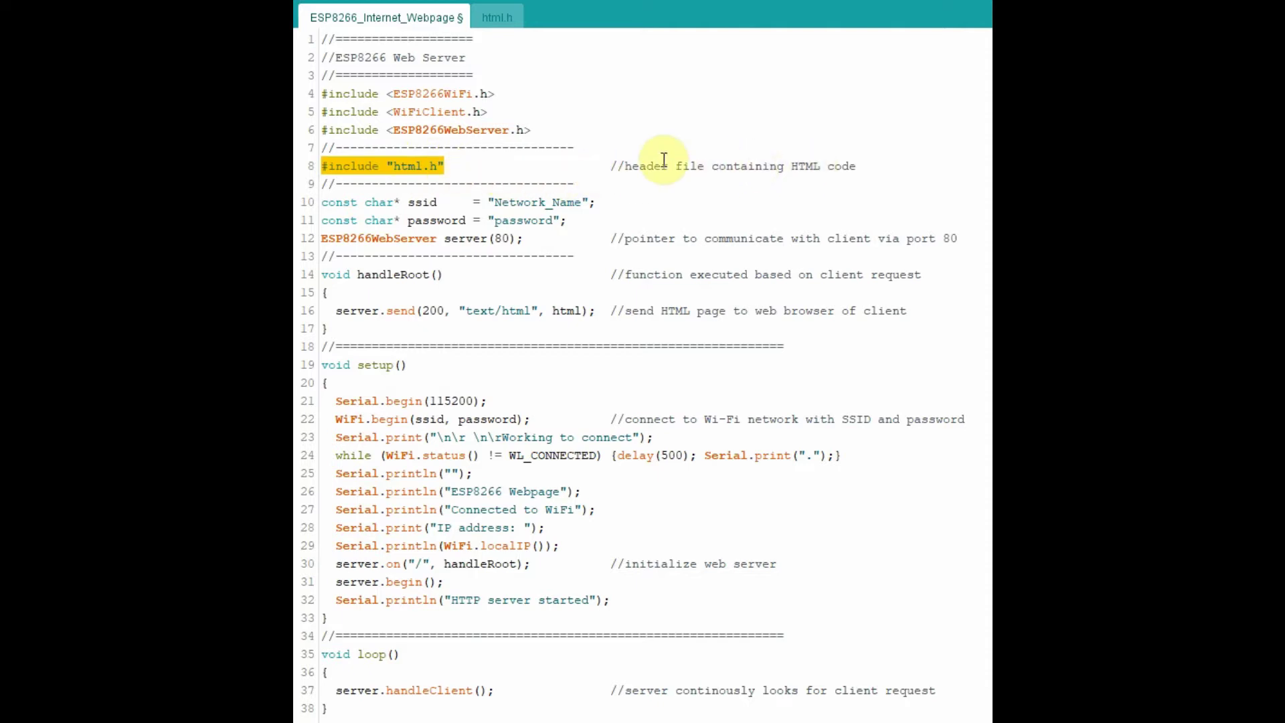
{"action": "left_click", "coordinate": [497, 19]}
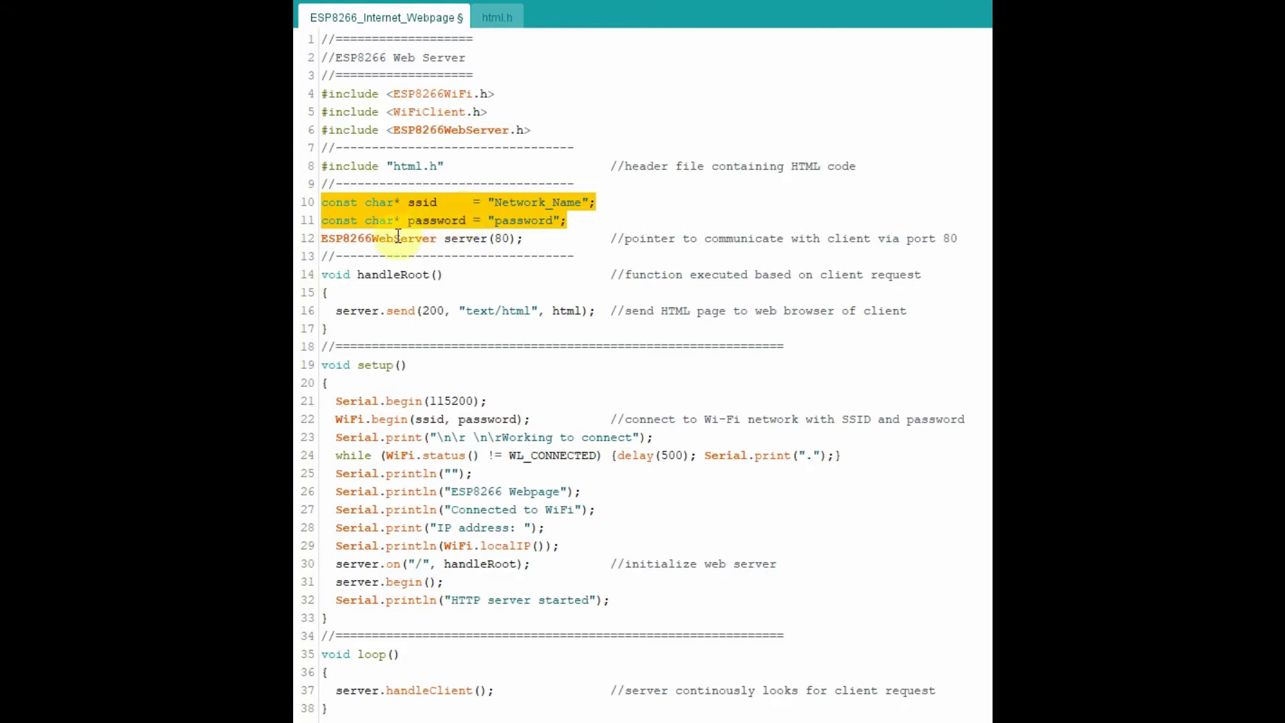
{"action": "left_click_drag", "start_coordinate": [324, 238], "coordinate": [538, 243]}
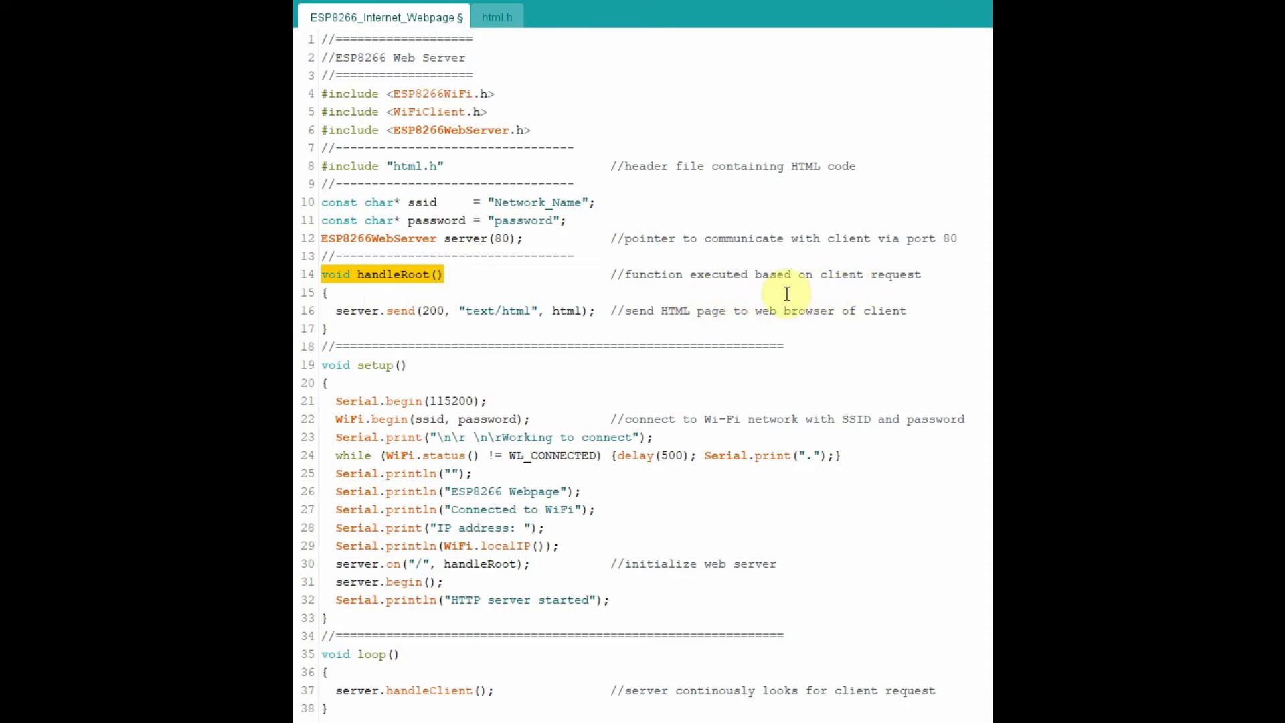
{"action": "left_click_drag", "start_coordinate": [336, 311], "coordinate": [603, 309]}
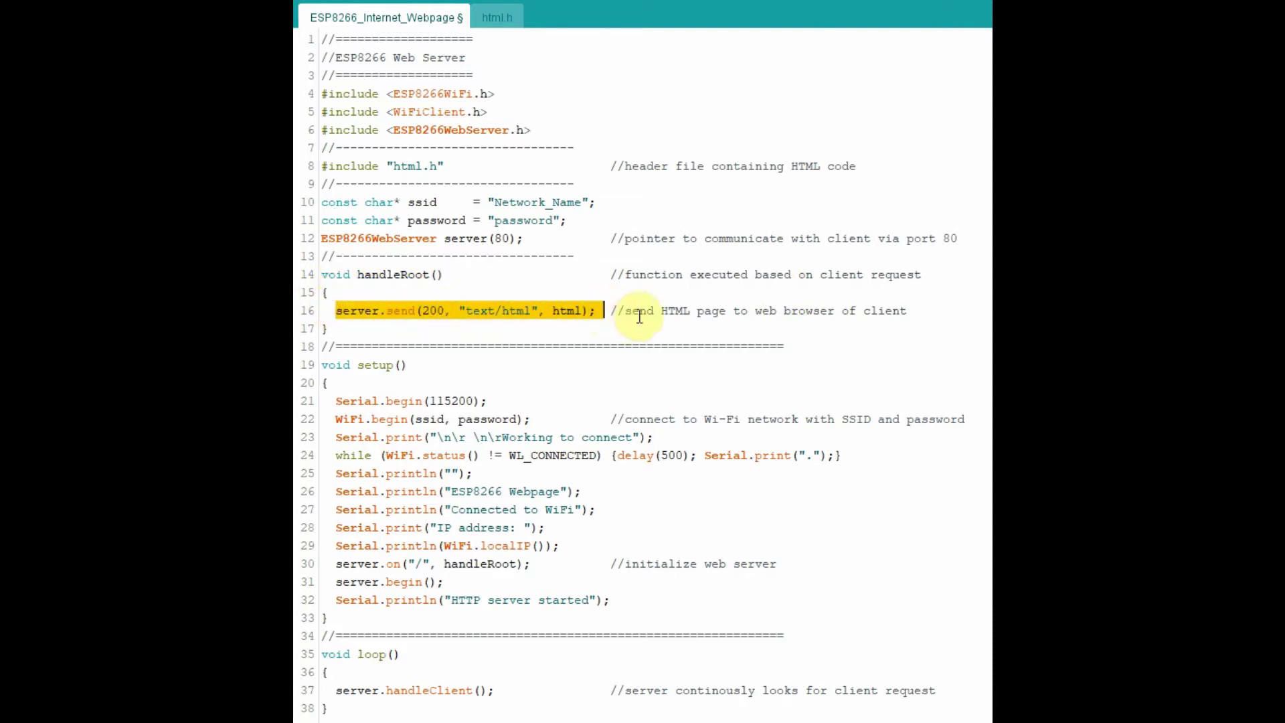
{"action": "left_click", "coordinate": [569, 310]}
{"action": "left_click_drag", "start_coordinate": [551, 308], "coordinate": [581, 309]}
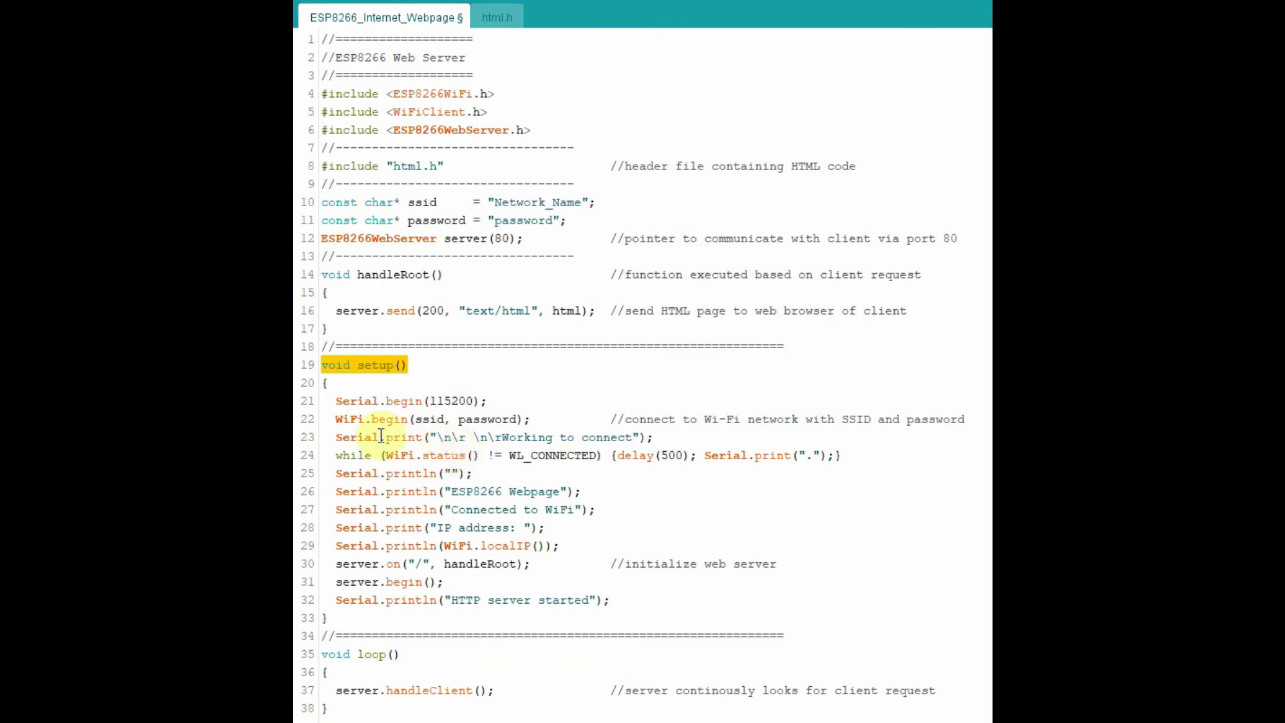
Highlight the WiFi connection and status-printing lines in setup() and server.handleClient() in loop().
{"action": "left_click", "coordinate": [336, 420]}
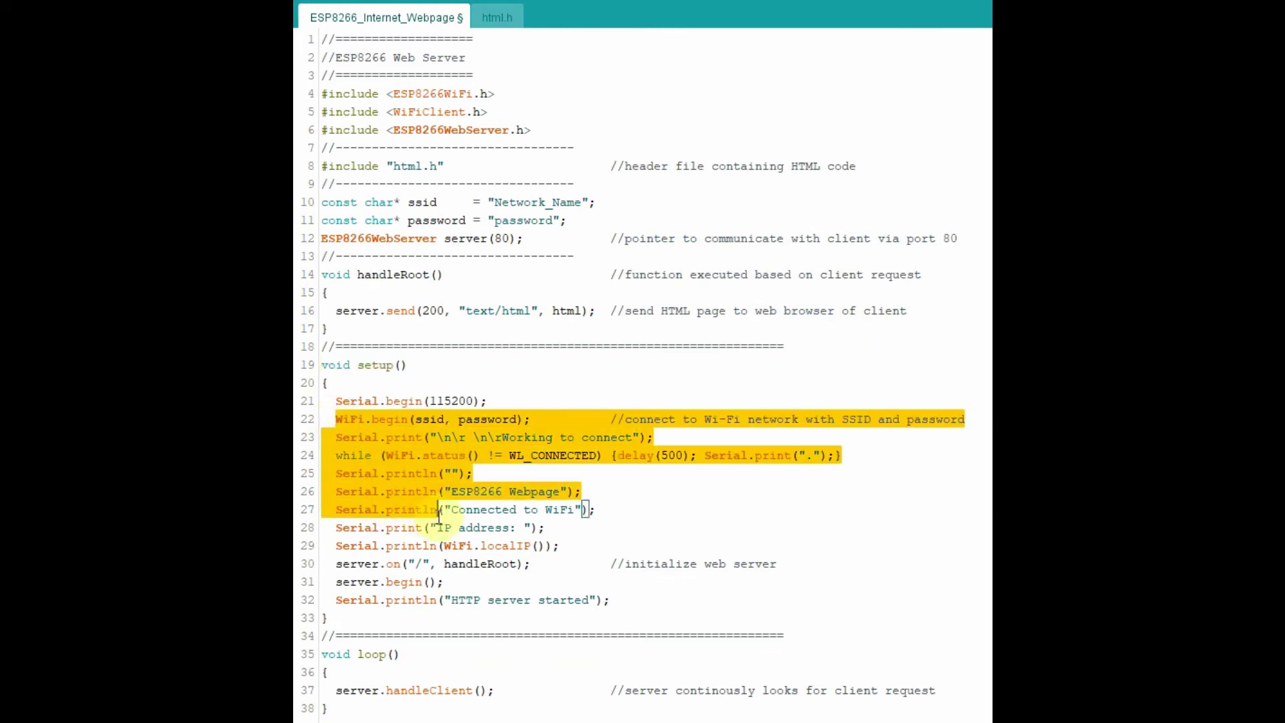
{"action": "left_click_drag", "start_coordinate": [336, 420], "coordinate": [559, 545]}
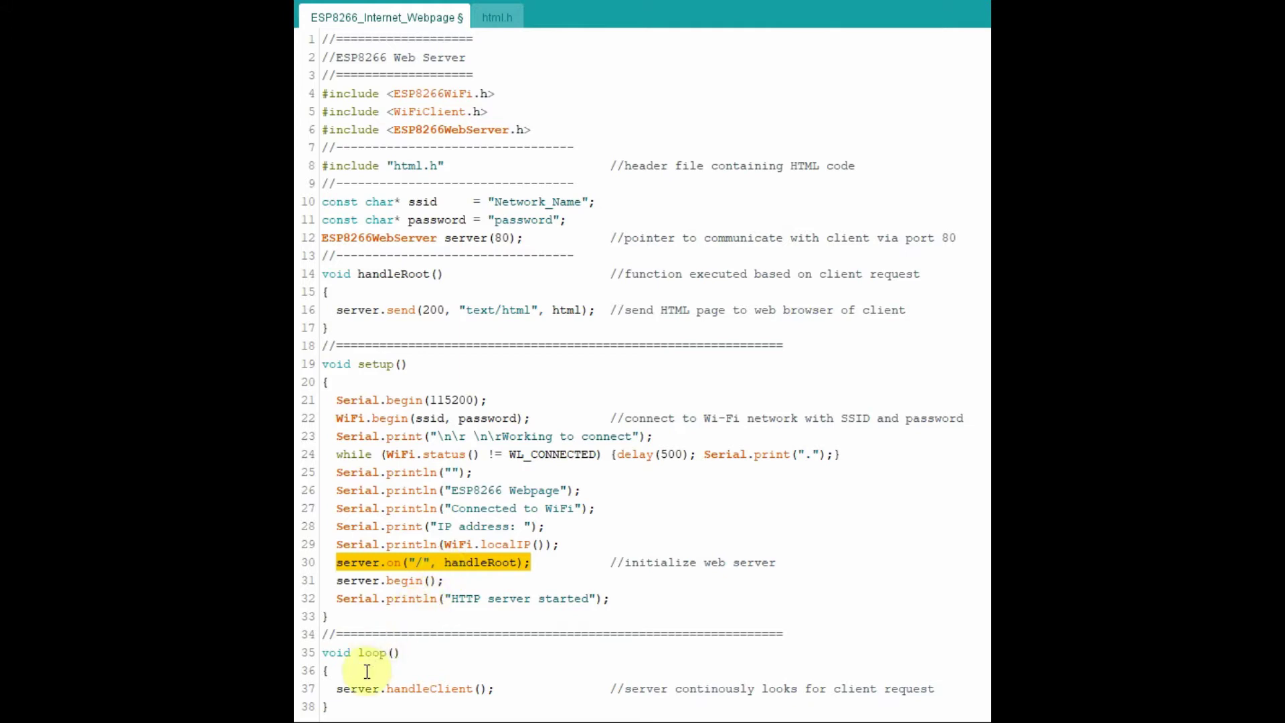
{"action": "left_click_drag", "start_coordinate": [337, 689], "coordinate": [497, 687]}
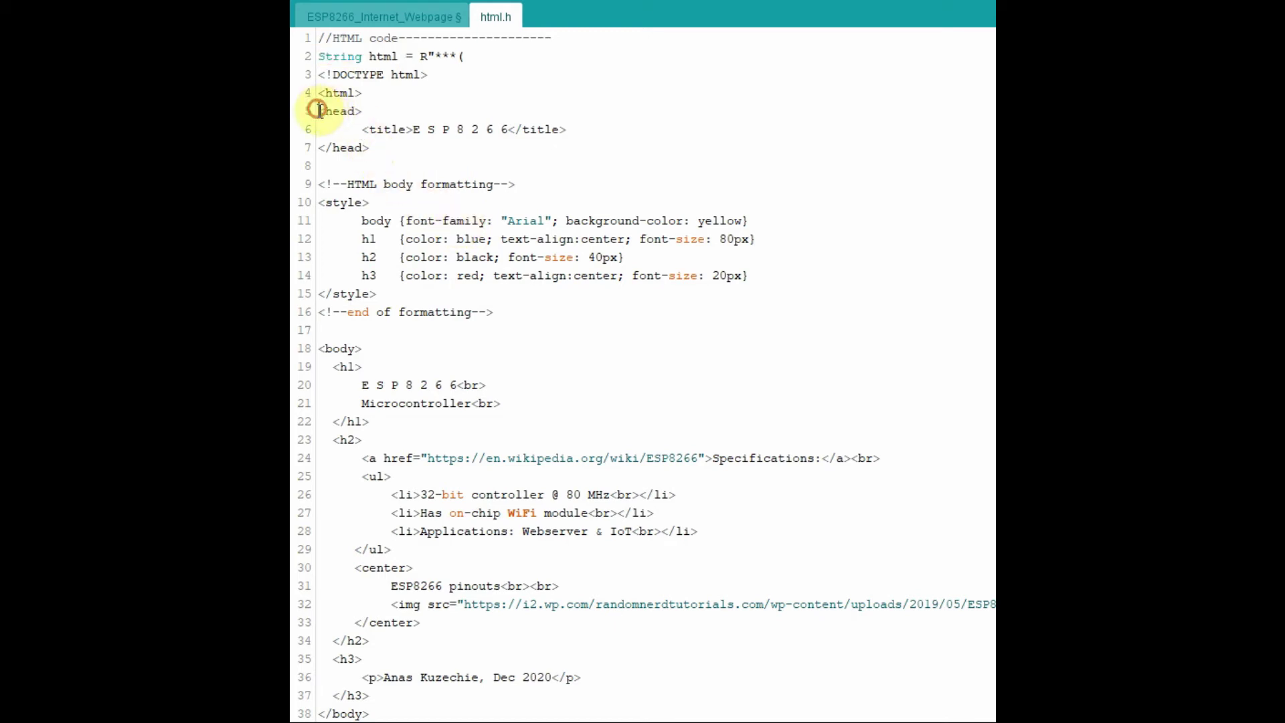
{"action": "left_click_drag", "start_coordinate": [318, 110], "coordinate": [380, 157]}
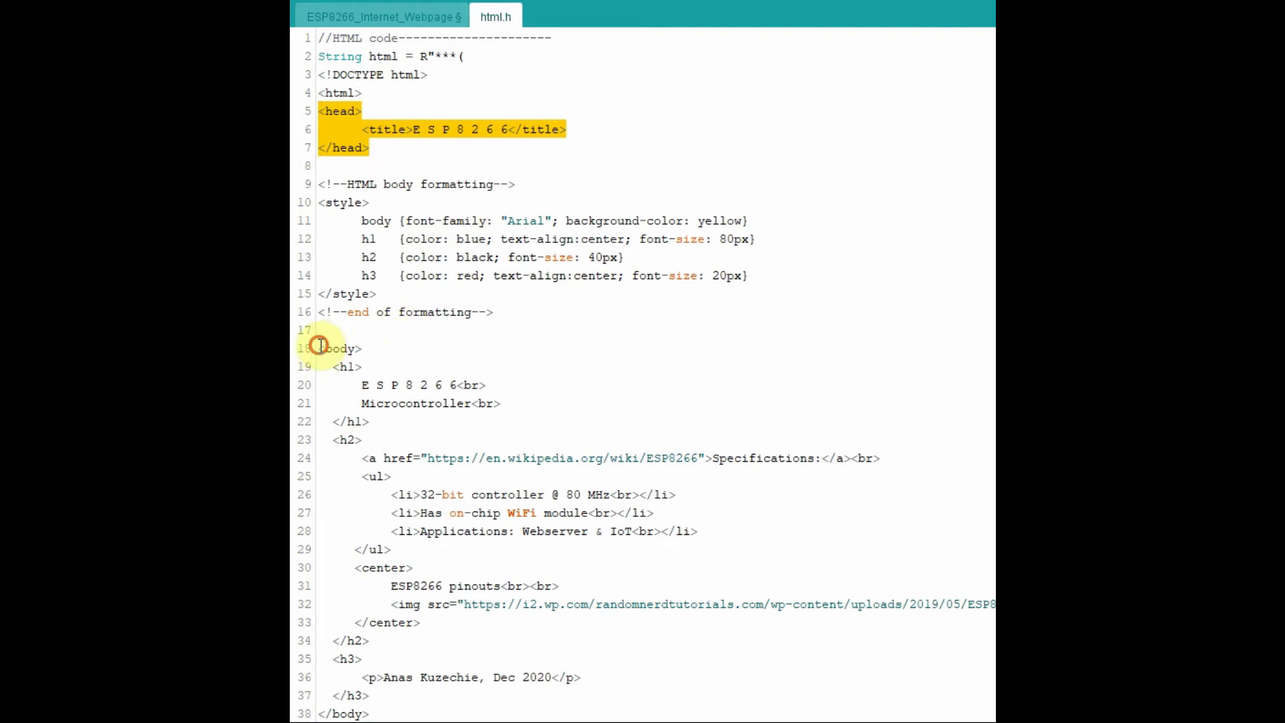
{"action": "mouse_move", "coordinate": [318, 349]}
{"action": "left_mouse_down"}
{"action": "mouse_move", "coordinate": [422, 679]}
{"action": "mouse_move", "coordinate": [416, 710]}
{"action": "left_mouse_up"}
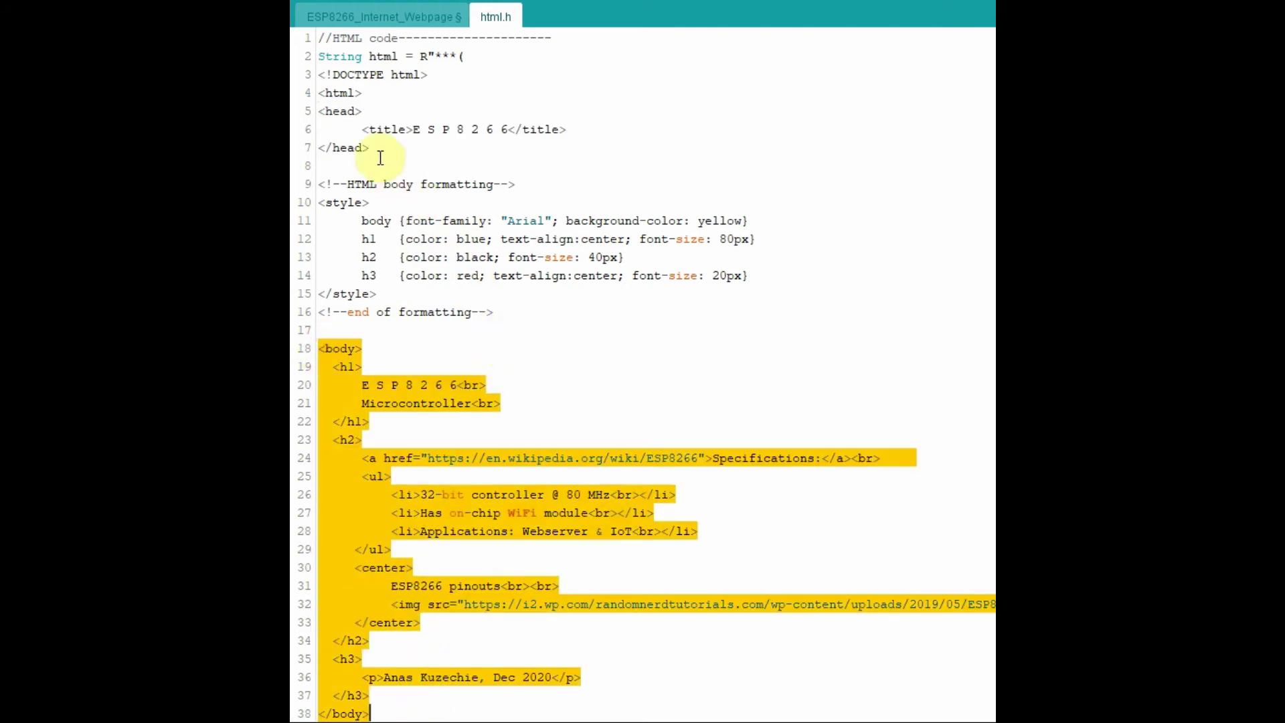
{"action": "left_click_drag", "start_coordinate": [318, 121], "coordinate": [371, 147]}
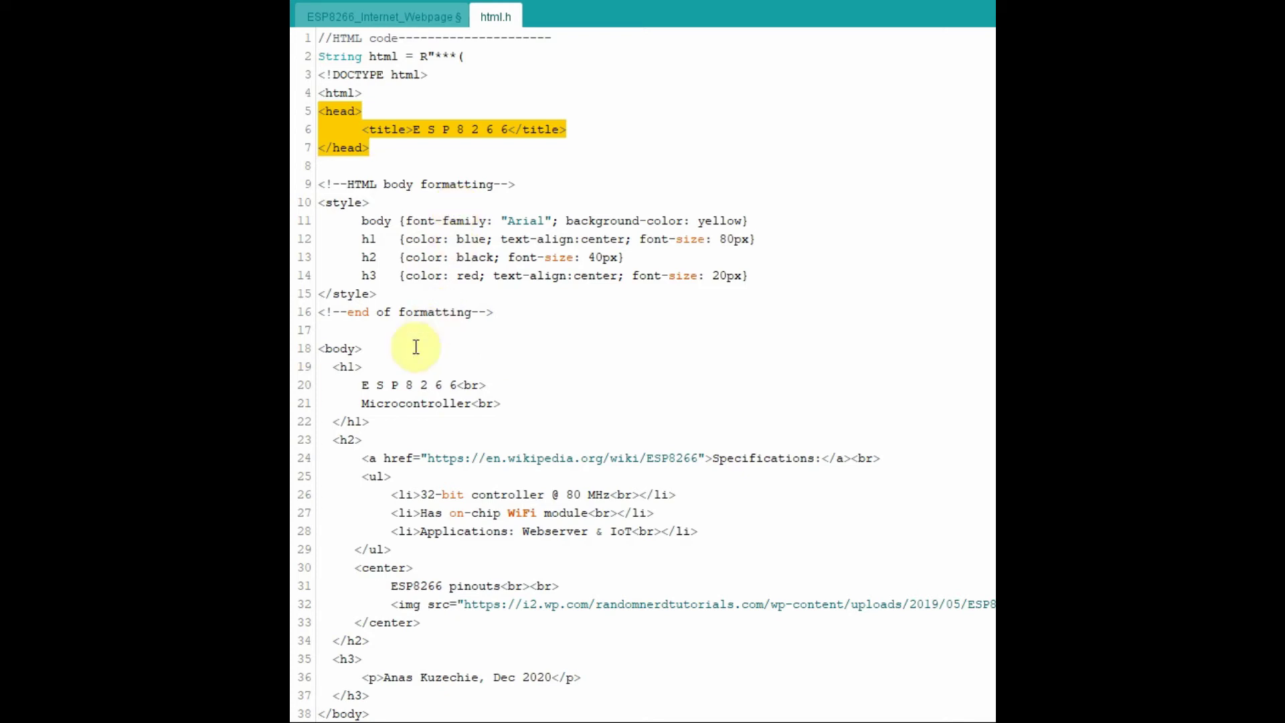
{"action": "mouse_move", "coordinate": [321, 349]}
{"action": "left_mouse_down"}
{"action": "mouse_move", "coordinate": [421, 623]}
{"action": "mouse_move", "coordinate": [425, 711]}
{"action": "left_mouse_up"}
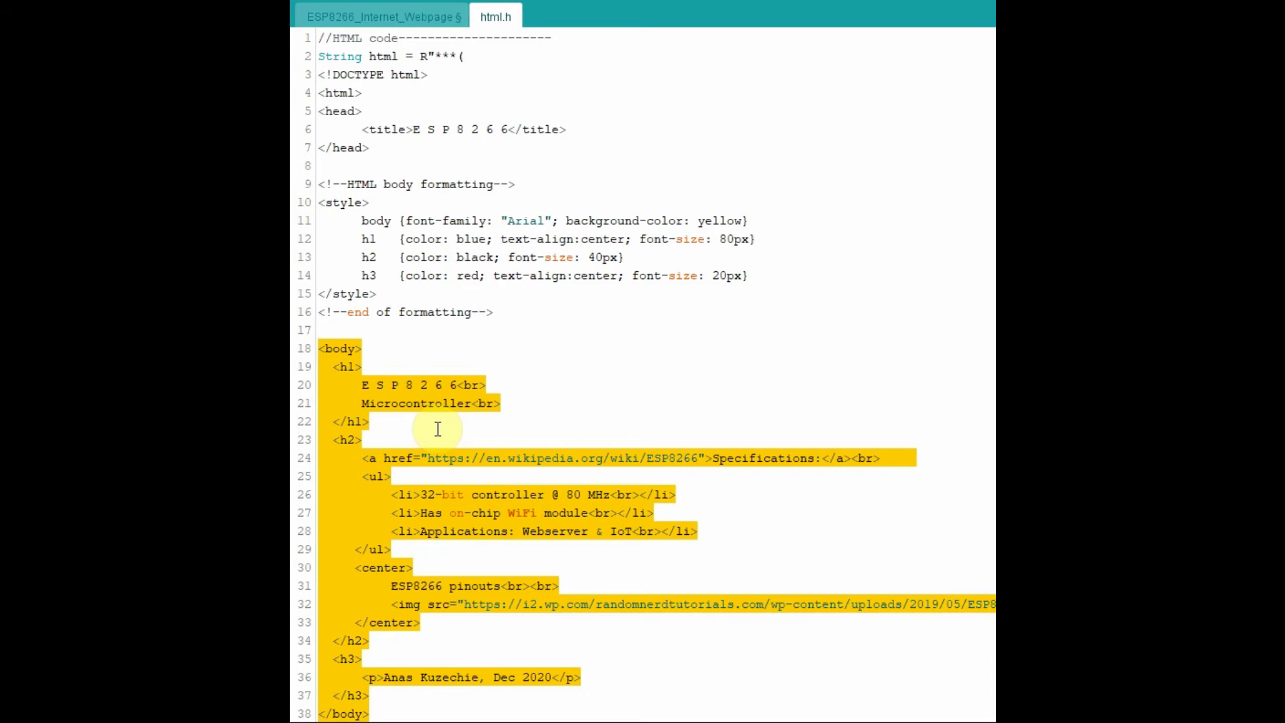
{"action": "left_click_drag", "start_coordinate": [320, 202], "coordinate": [378, 295]}
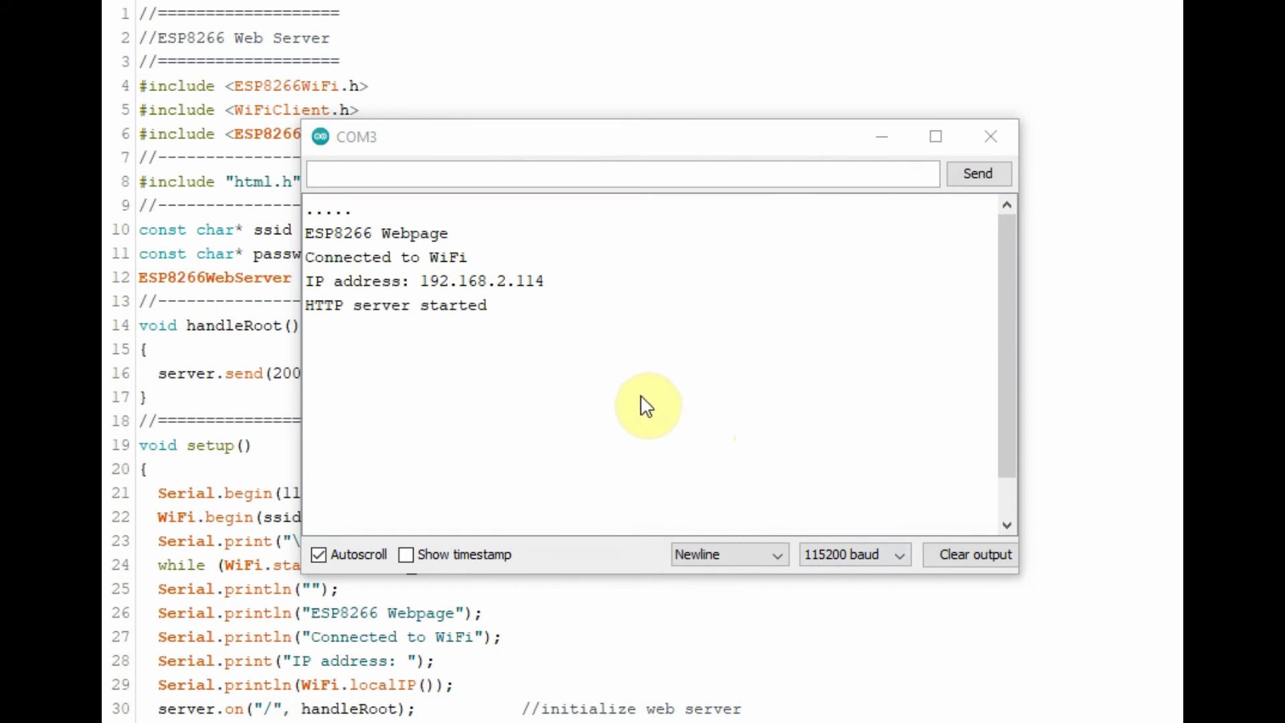
Select the printed IP address 192.168.2.114 in the Serial Monitor output.
{"action": "left_click_drag", "start_coordinate": [420, 281], "coordinate": [543, 282]}
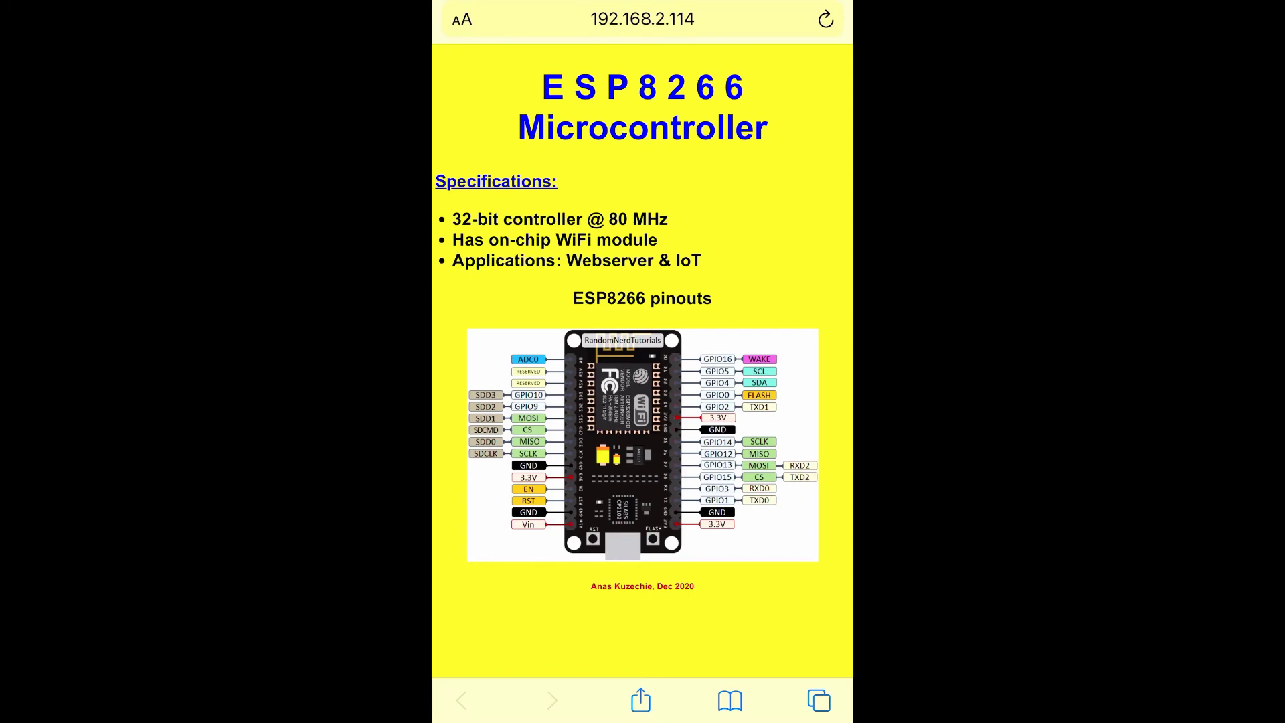
{"action": "left_click", "coordinate": [497, 181]}
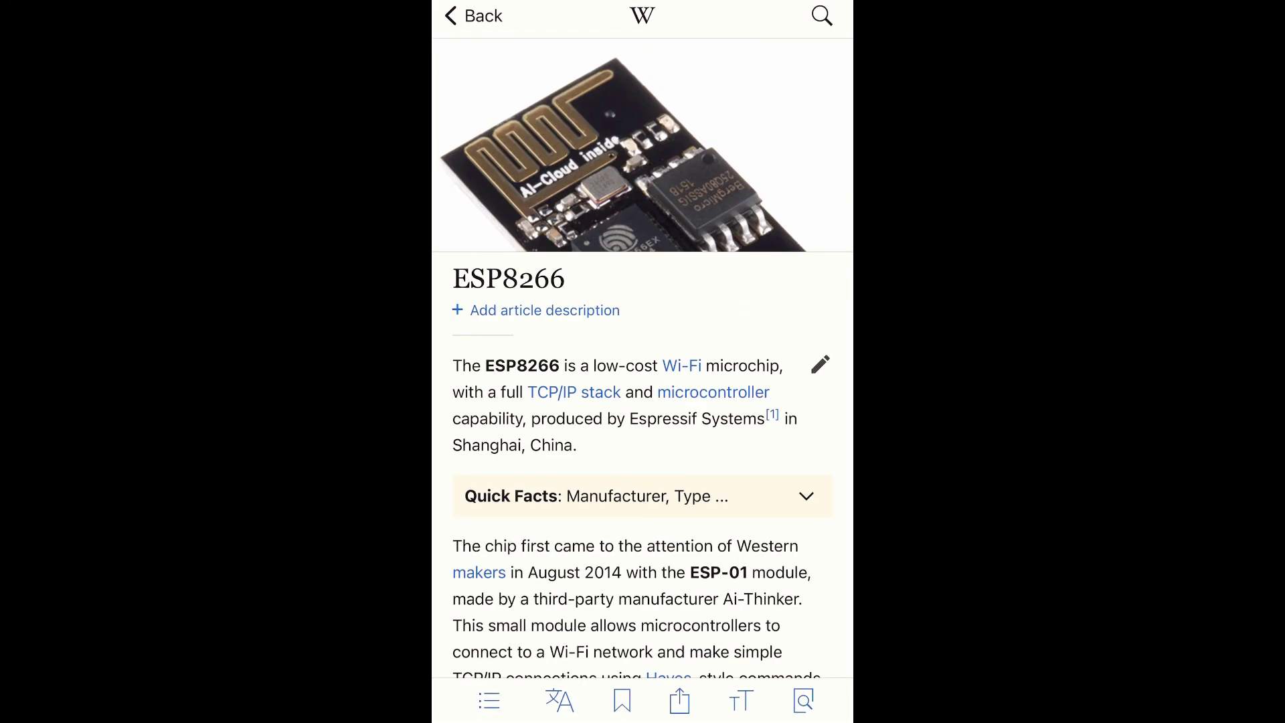
{"action": "left_click_drag", "start_coordinate": [643, 717], "coordinate": [644, 402]}
{"action": "left_click", "coordinate": [553, 352]}
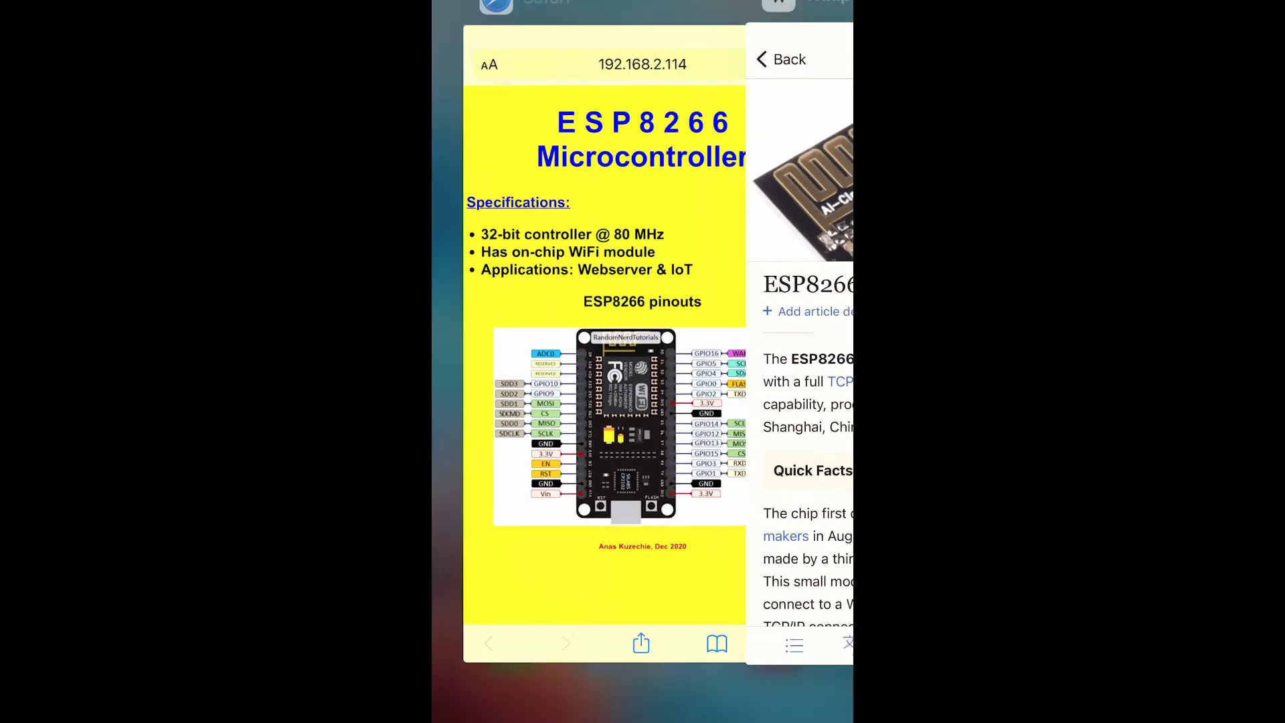